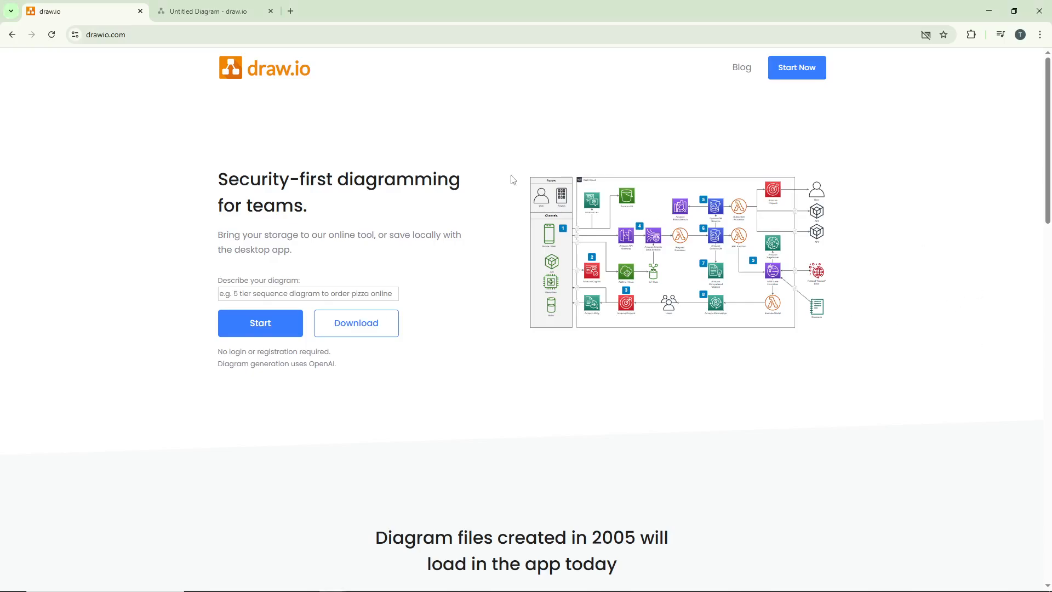
# Open the online diagram editor and insert a horizontal three-lane pool found by searching the shapes for "pool".
pyautogui.click(258, 323)
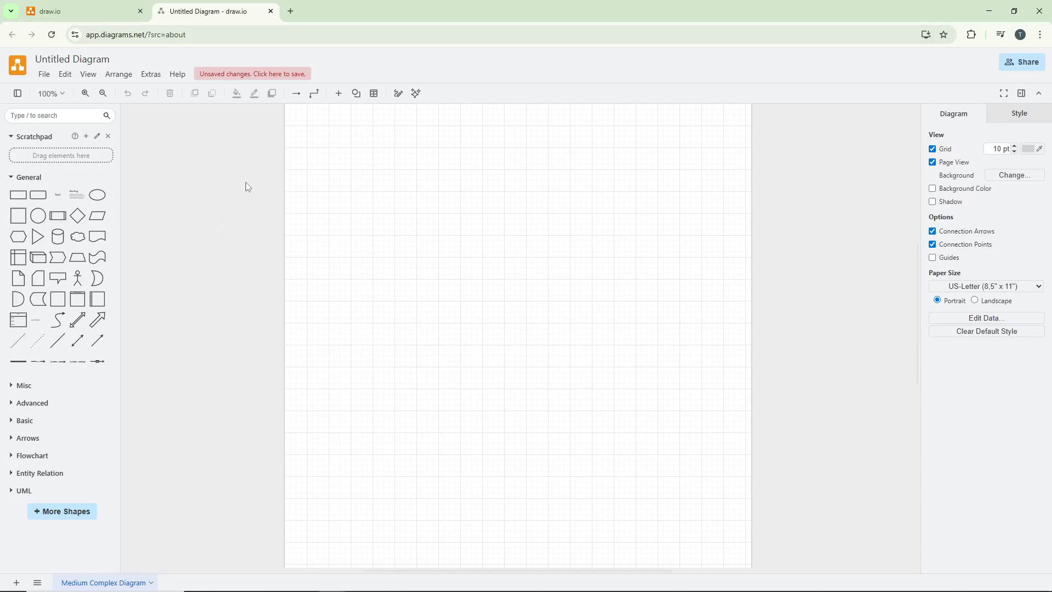
pyautogui.click(45, 116)
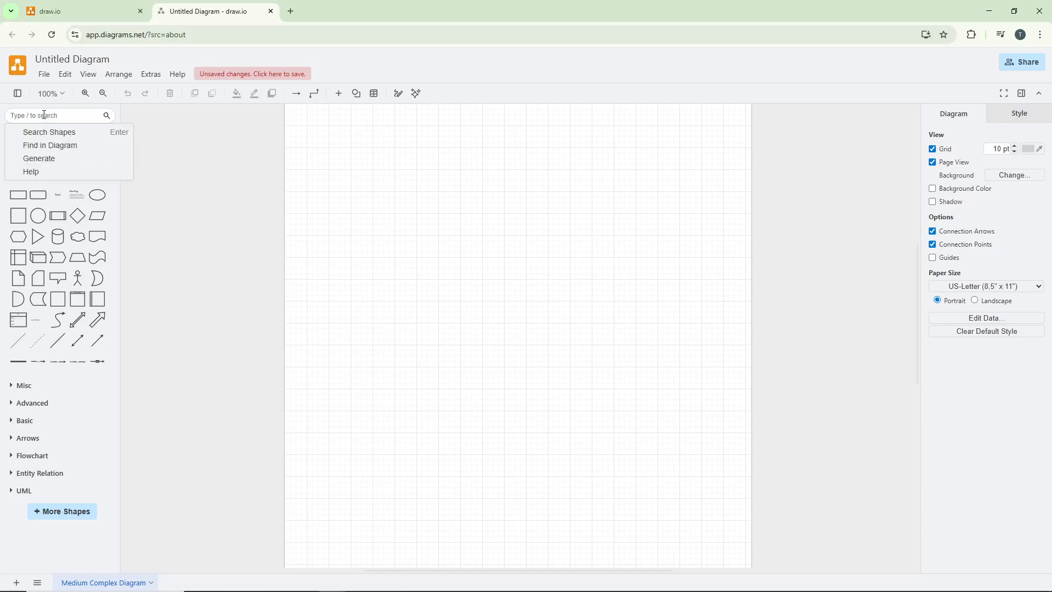
pyautogui.write('pool')
pyautogui.press('Return')
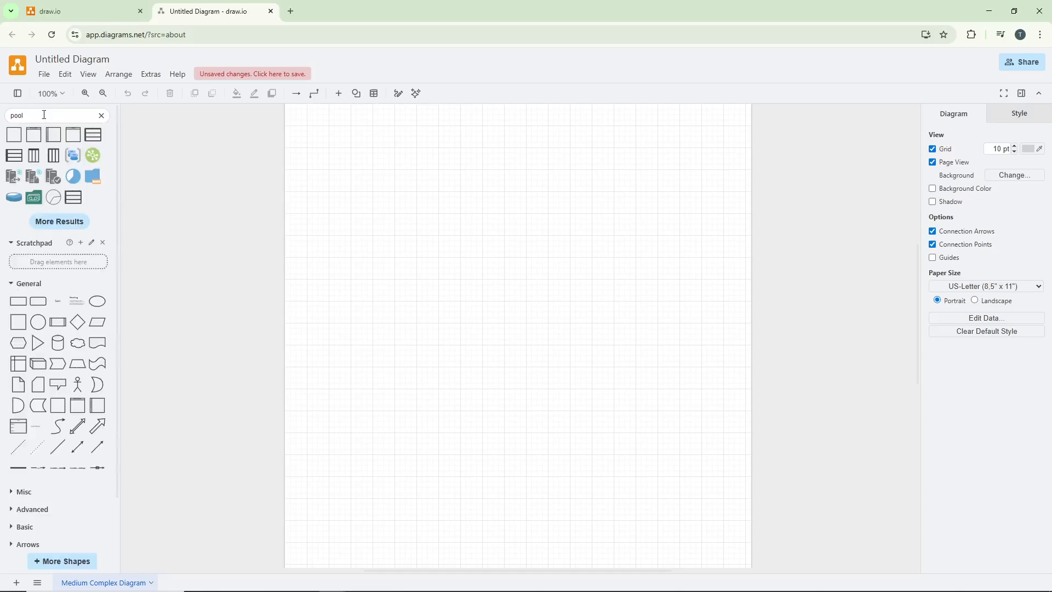
pyautogui.click(98, 144)
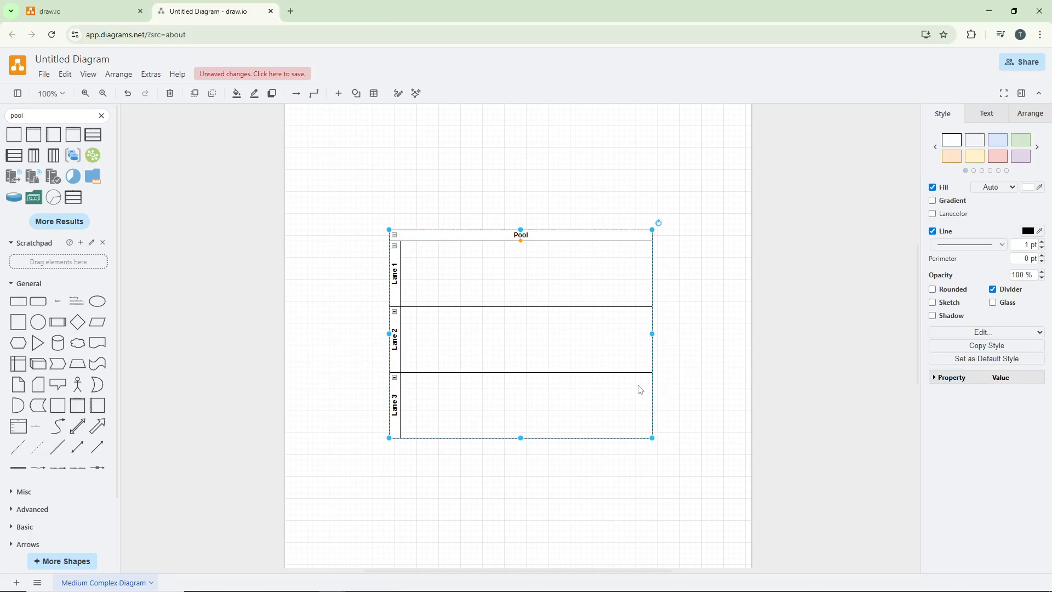
# Move the pool toward the page's upper left and widen it on both sides to about 1310 pt.
pyautogui.moveTo(554, 233); pyautogui.dragTo(487, 192)
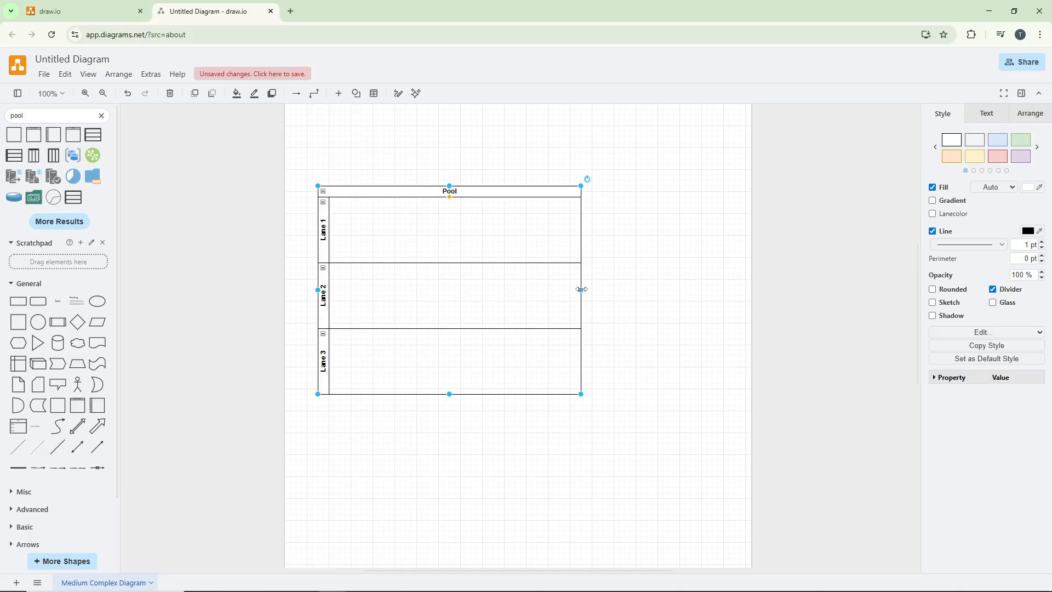
pyautogui.moveTo(582, 290); pyautogui.dragTo(860, 293)
pyautogui.click(728, 131)
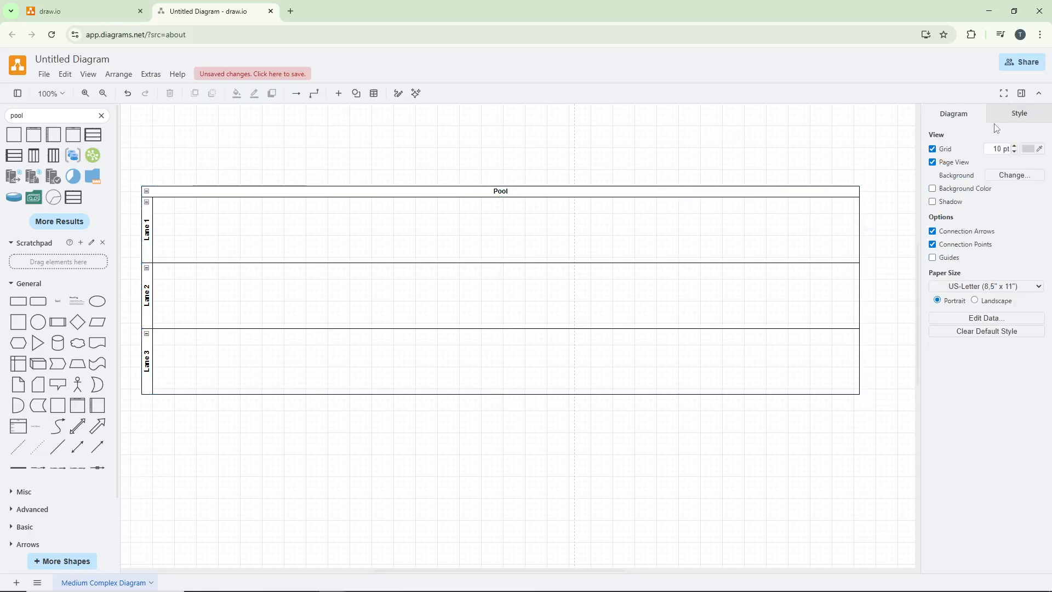
# Insert a new lane row directly after Lane 1 in the pool.
pyautogui.click(695, 230)
pyautogui.click(1034, 115)
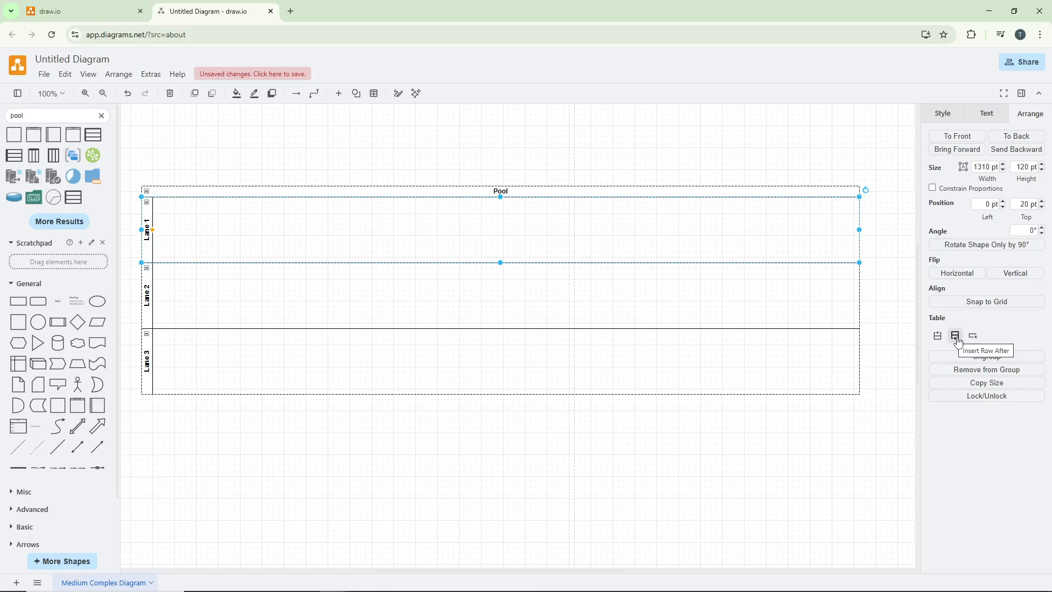
pyautogui.click(956, 336)
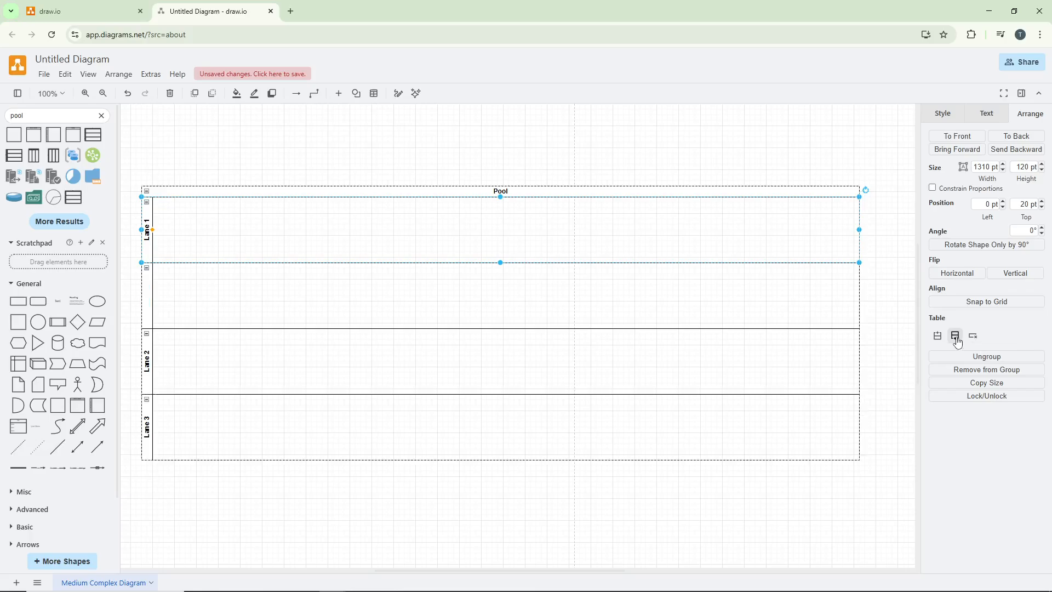
pyautogui.click(313, 357)
pyautogui.click(286, 302)
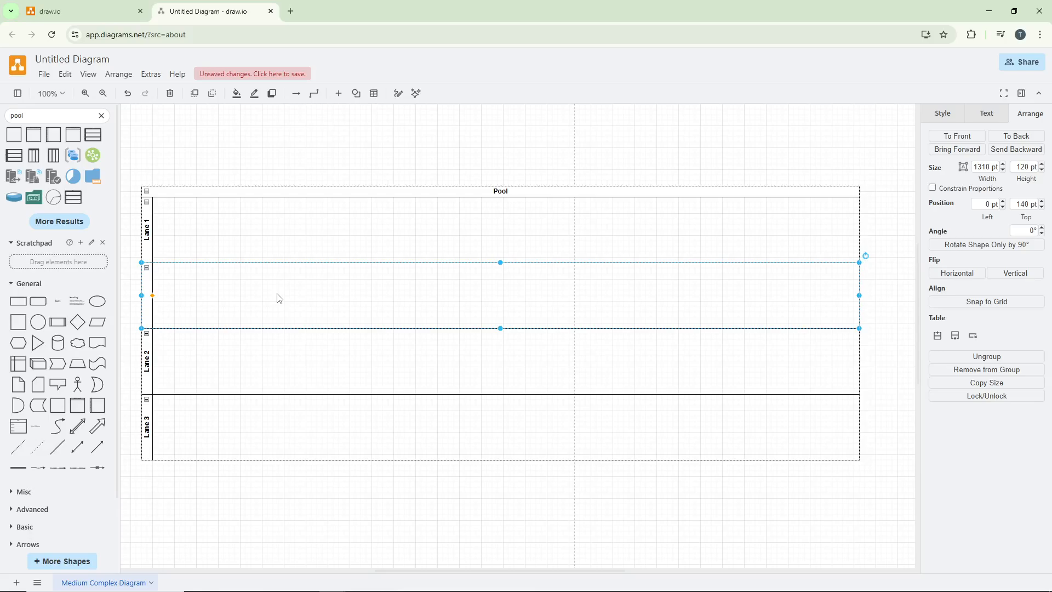
# Title the pool "Onboarding Process" and clear the shape search.
pyautogui.doubleClick(510, 192)
pyautogui.write('On')
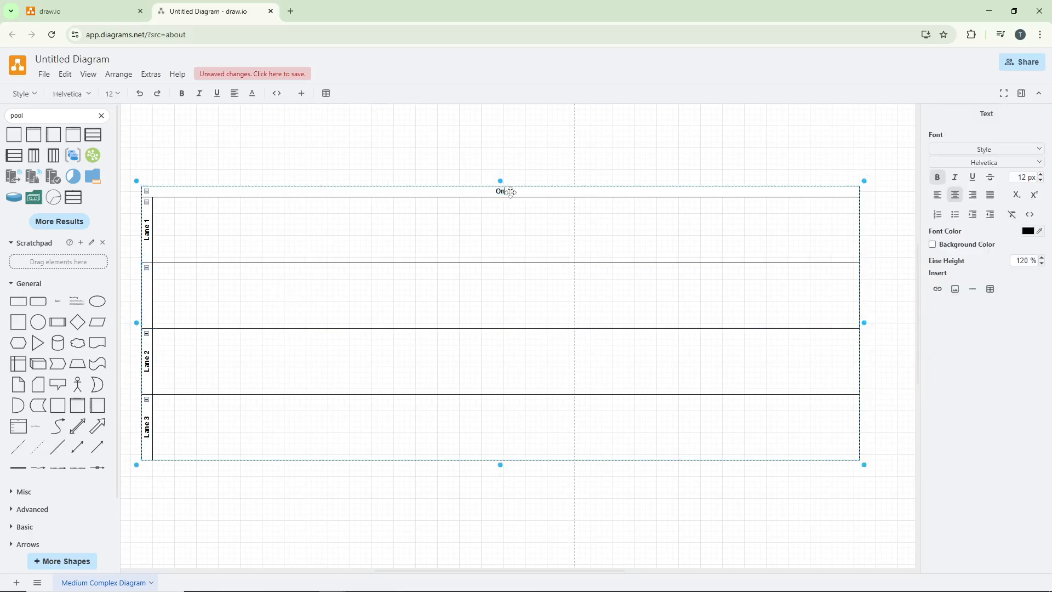
pyautogui.write('boarding Process')
pyautogui.click(593, 166)
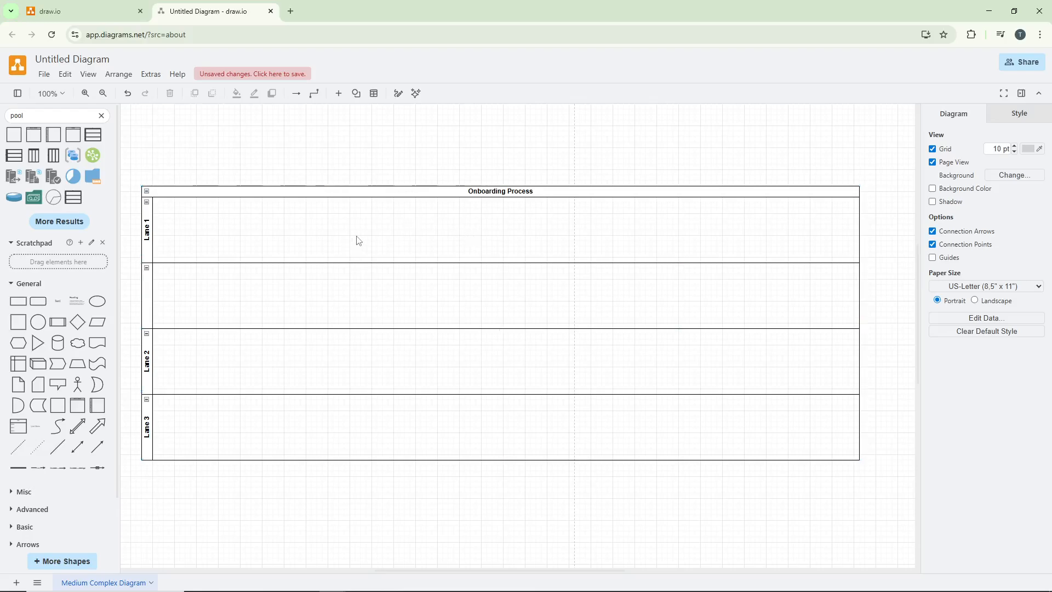
pyautogui.click(101, 115)
# Name the first lane "Candidate" and the unnamed second lane "HR".
pyautogui.click(152, 224)
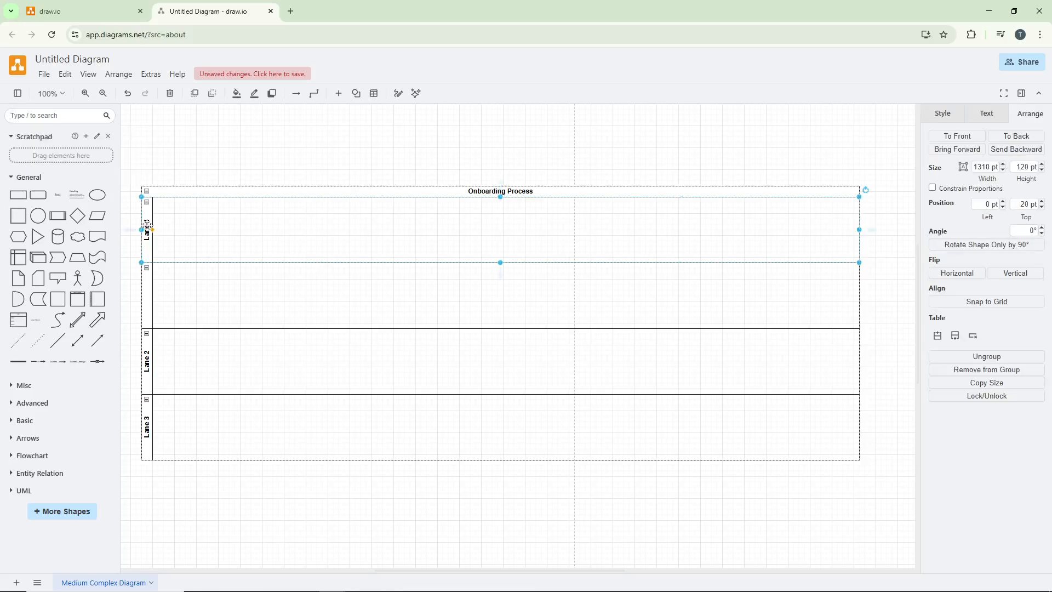
pyautogui.doubleClick(152, 224)
pyautogui.write('Candidate')
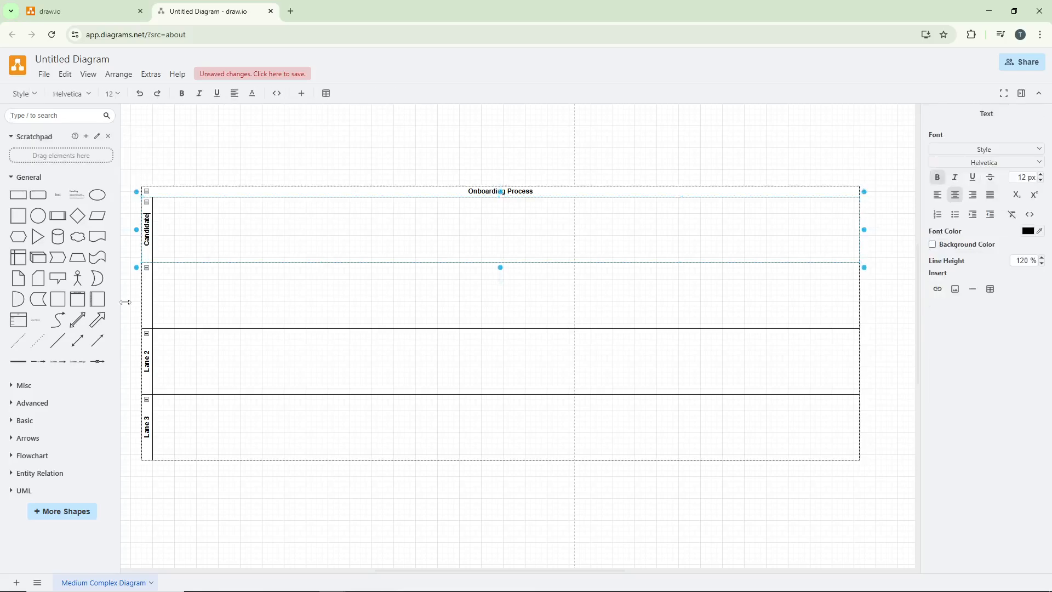
pyautogui.click(153, 296)
pyautogui.write('HR')
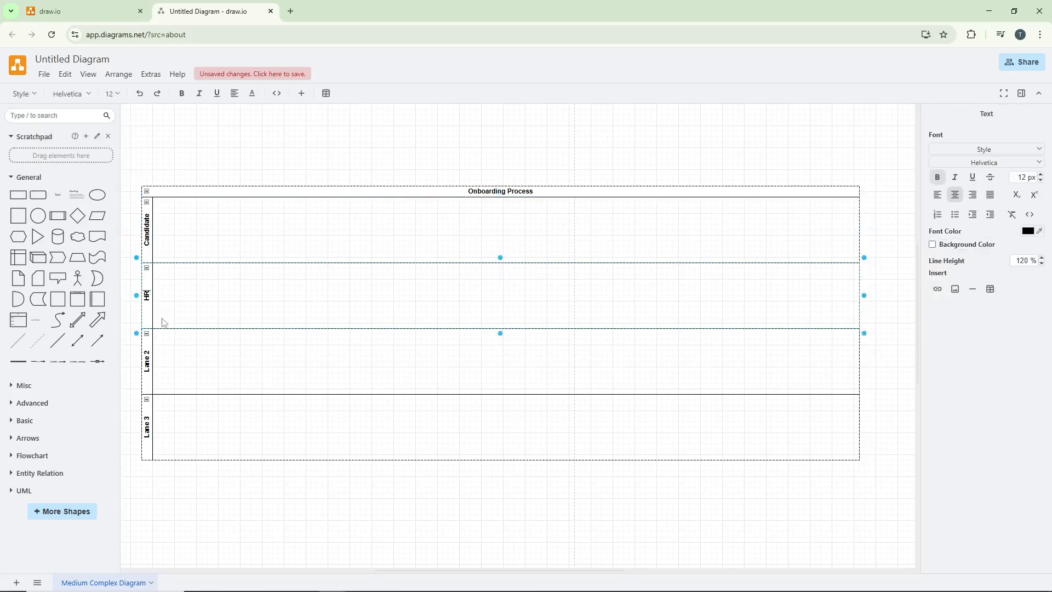
# Rename Lane 2 as "IT" and Lane 3 as "Hiring Manager".
pyautogui.click(148, 356)
pyautogui.doubleClick(148, 356)
pyautogui.write('IT')
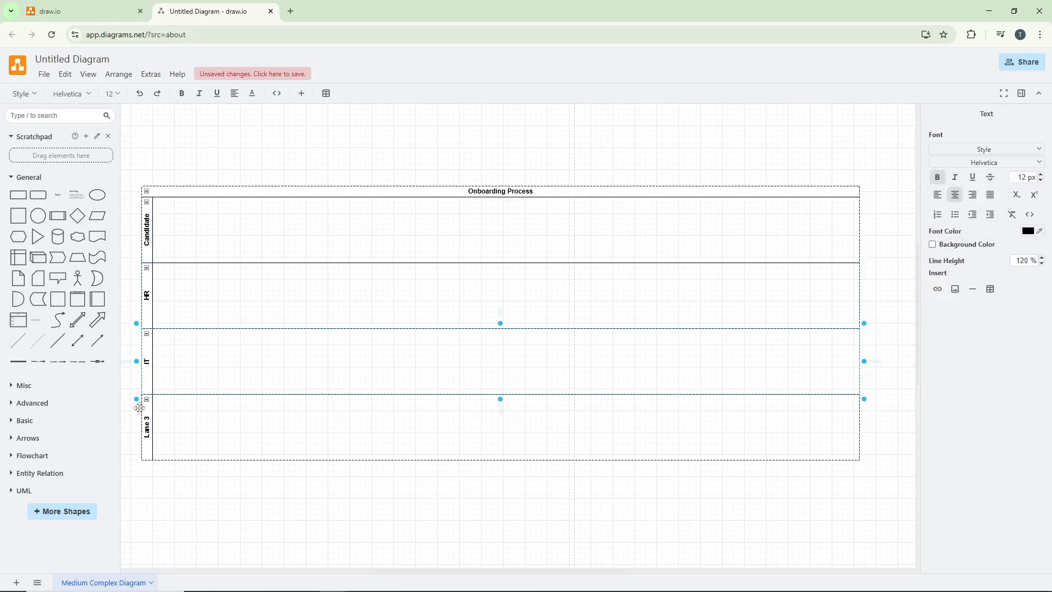
pyautogui.click(151, 433)
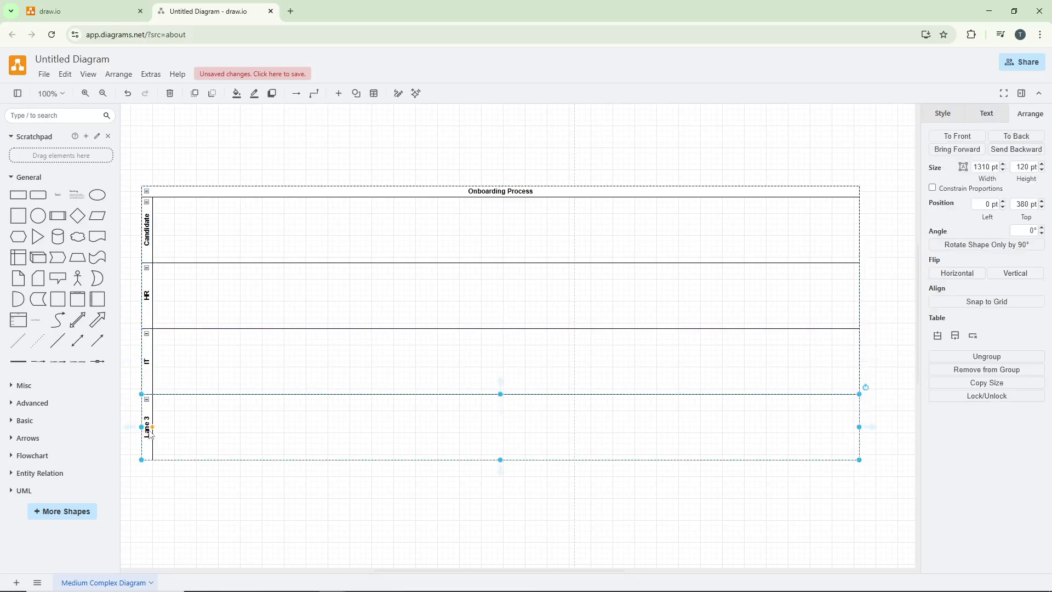
pyautogui.doubleClick(151, 435)
pyautogui.write('Hiring Manag')
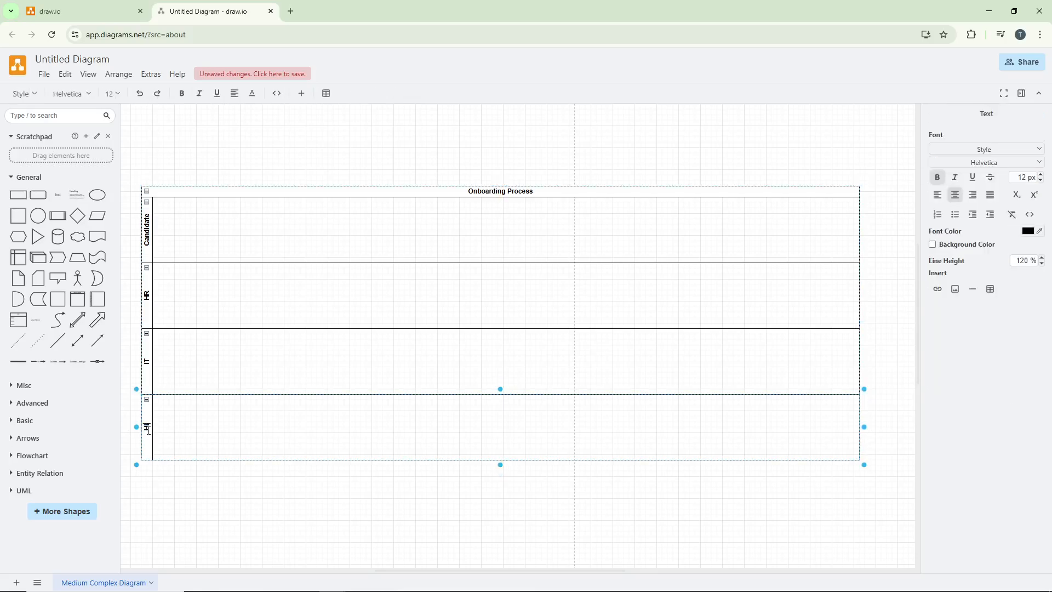
pyautogui.write('er')
pyautogui.click(497, 136)
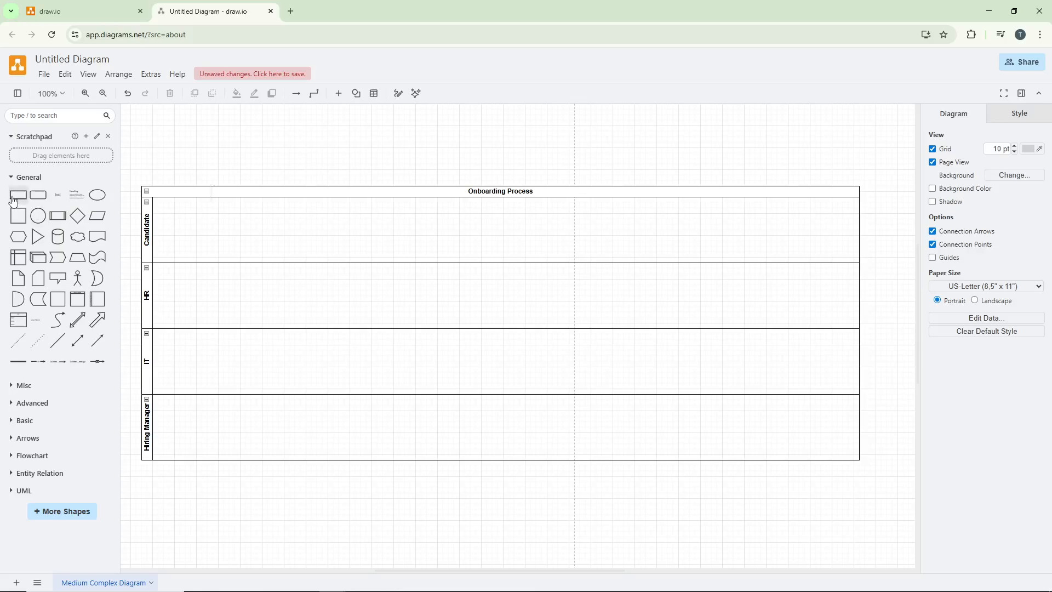
# Add a rectangle labelled "Send Offer" at the start of the HR lane.
pyautogui.moveTo(18, 195); pyautogui.dragTo(179, 286)
pyautogui.doubleClick(194, 289)
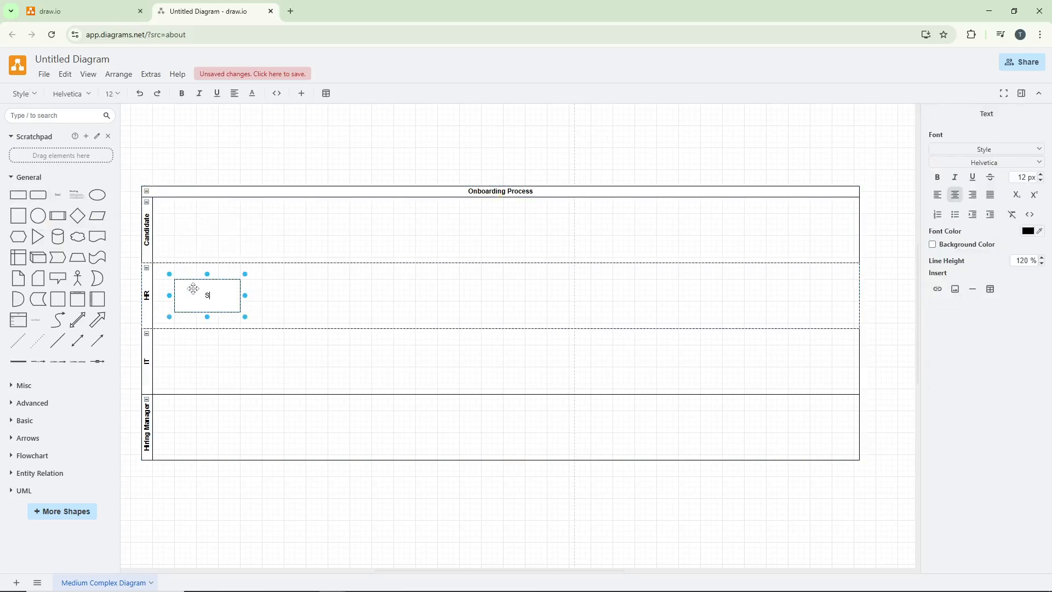
pyautogui.write('Send Offer')
# Add a rectangle labelled "Accept Offer" in the Candidate lane, up and to the right of Send Offer.
pyautogui.click(20, 197)
pyautogui.moveTo(521, 331); pyautogui.dragTo(308, 227)
pyautogui.doubleClick(307, 227)
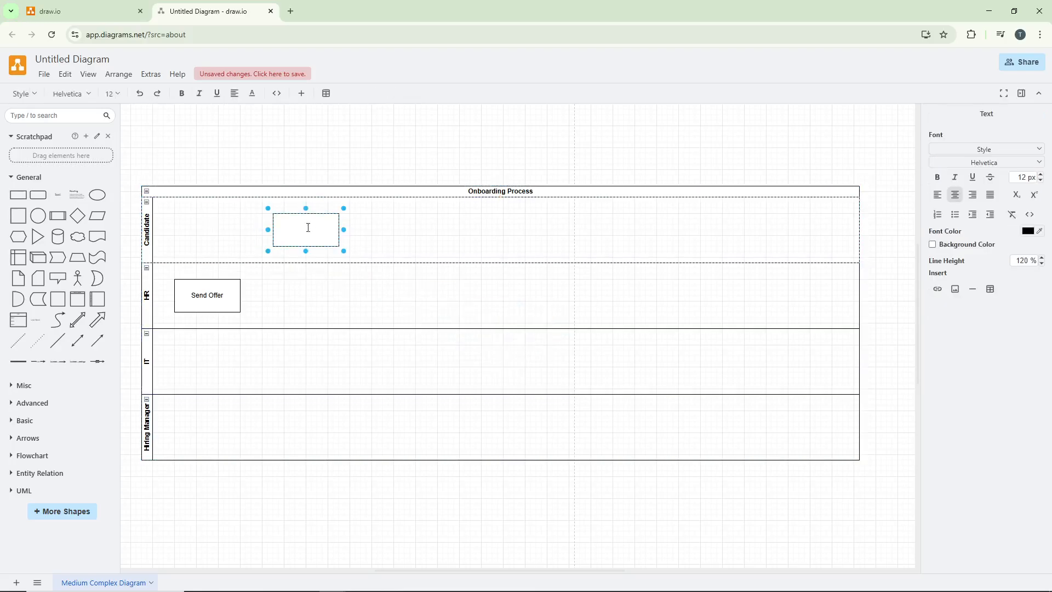
pyautogui.write('Accept Offer')
pyautogui.click(399, 298)
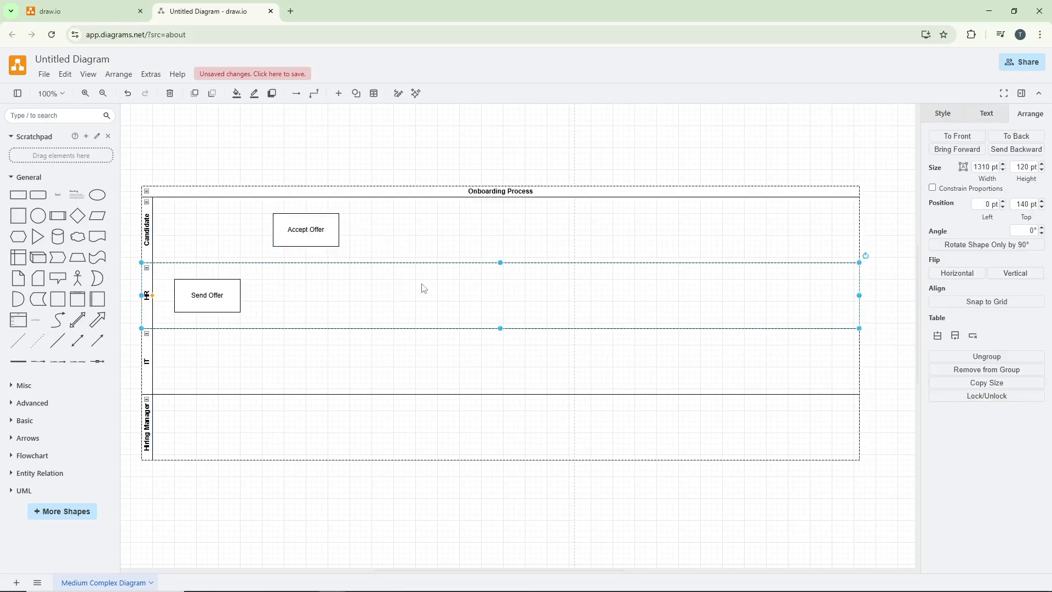
# Place two blank rectangles side by side in the HR lane, to the right of Send Offer.
pyautogui.click(18, 195)
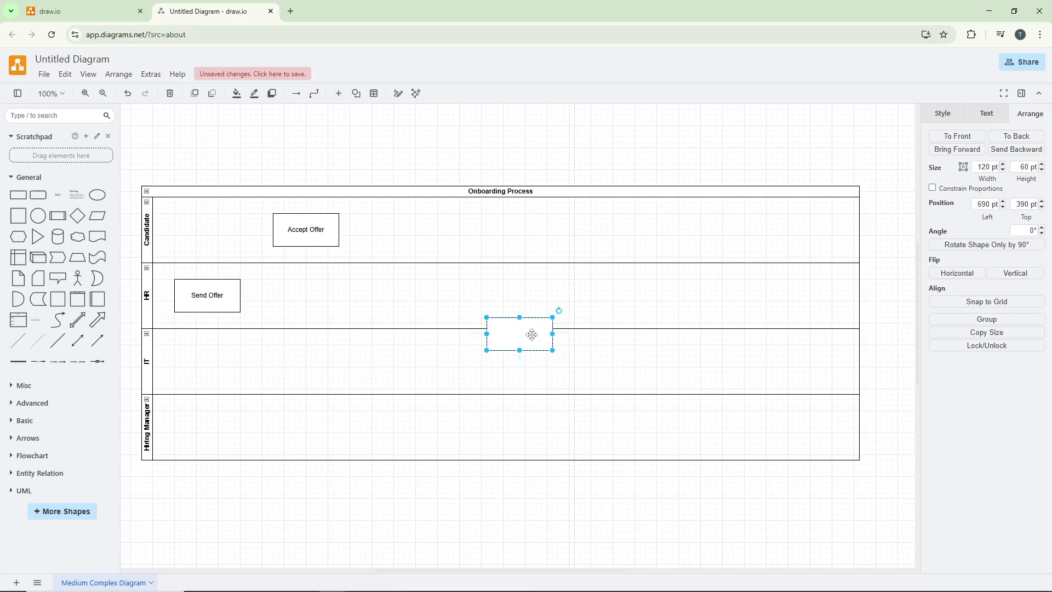
pyautogui.moveTo(531, 336); pyautogui.dragTo(412, 304)
pyautogui.click(18, 195)
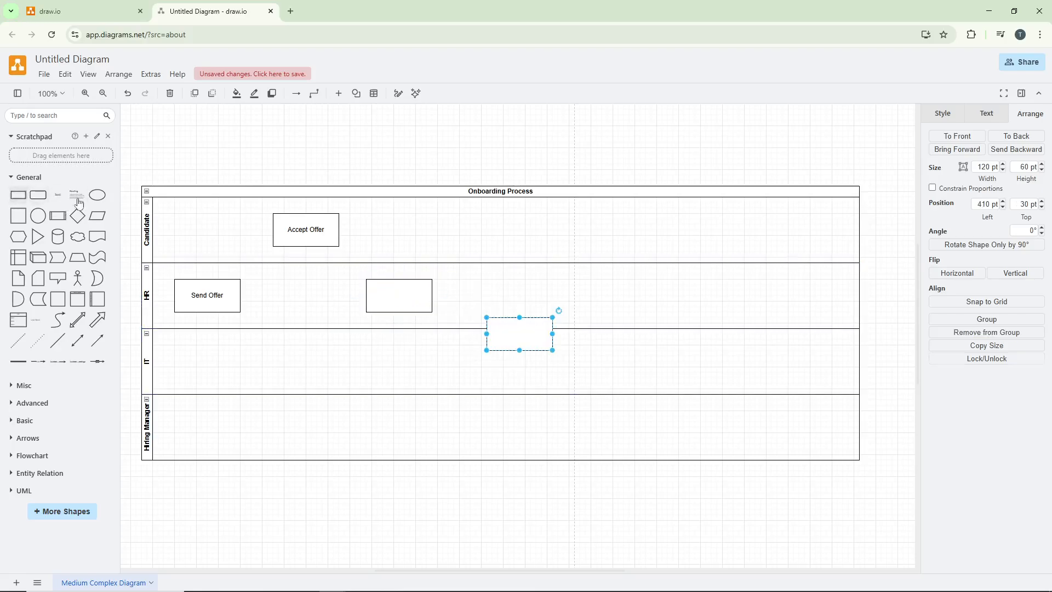
pyautogui.moveTo(516, 335); pyautogui.dragTo(528, 299)
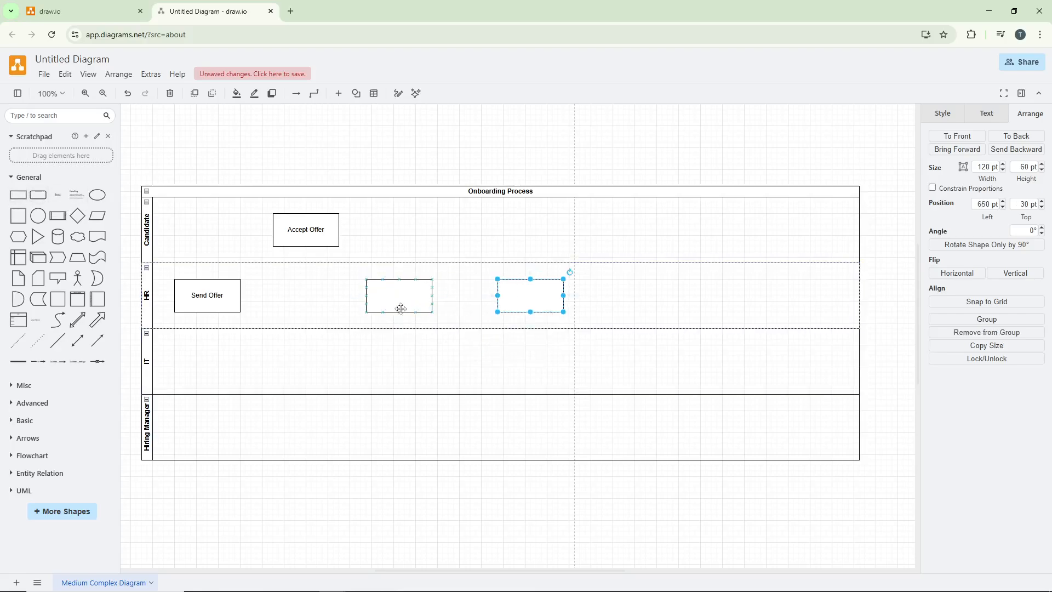
# Label the two blank HR-lane boxes "Confirm Acceptance" and "Start Onboarding", in that order.
pyautogui.click(409, 301)
pyautogui.doubleClick(409, 301)
pyautogui.write('Confirm')
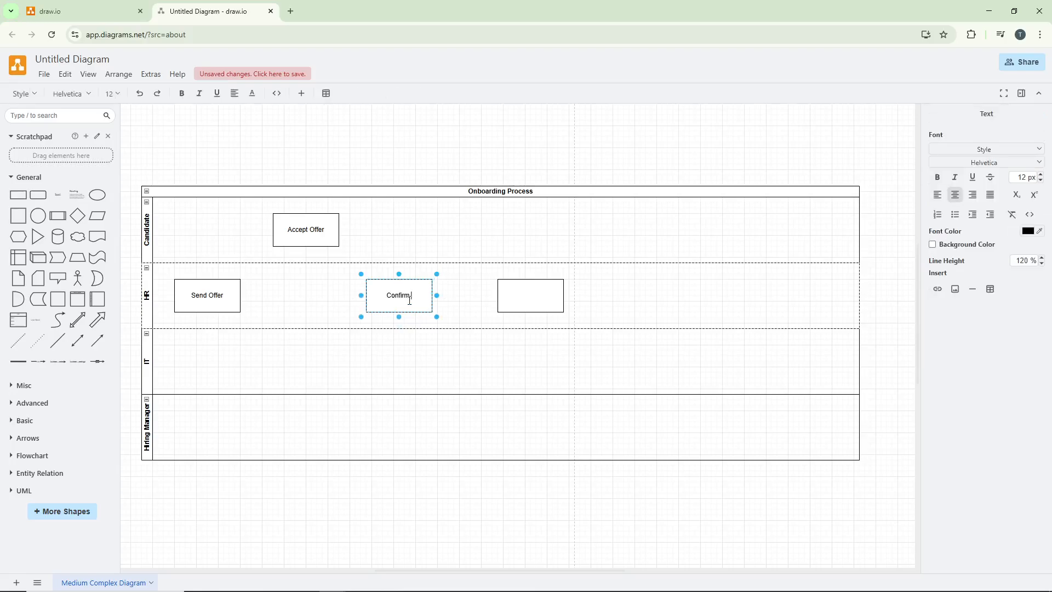
pyautogui.write(' Acceptance')
pyautogui.doubleClick(526, 299)
pyautogui.write('Start Onboarding')
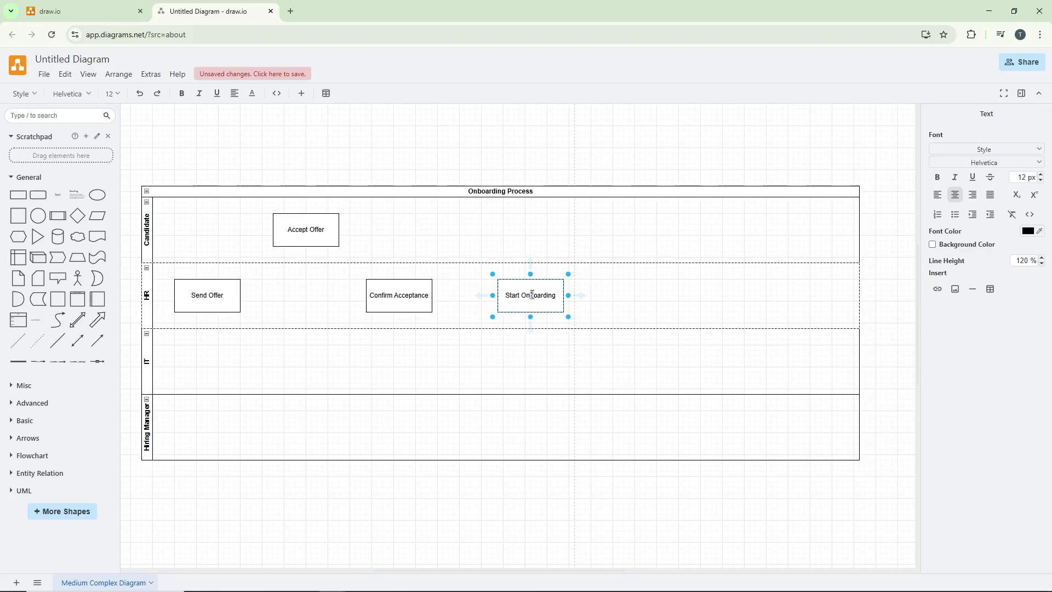
# Add a "Create Account" rectangle to the IT lane and shift the Start Onboarding box slightly left.
pyautogui.moveTo(531, 298); pyautogui.dragTo(609, 360)
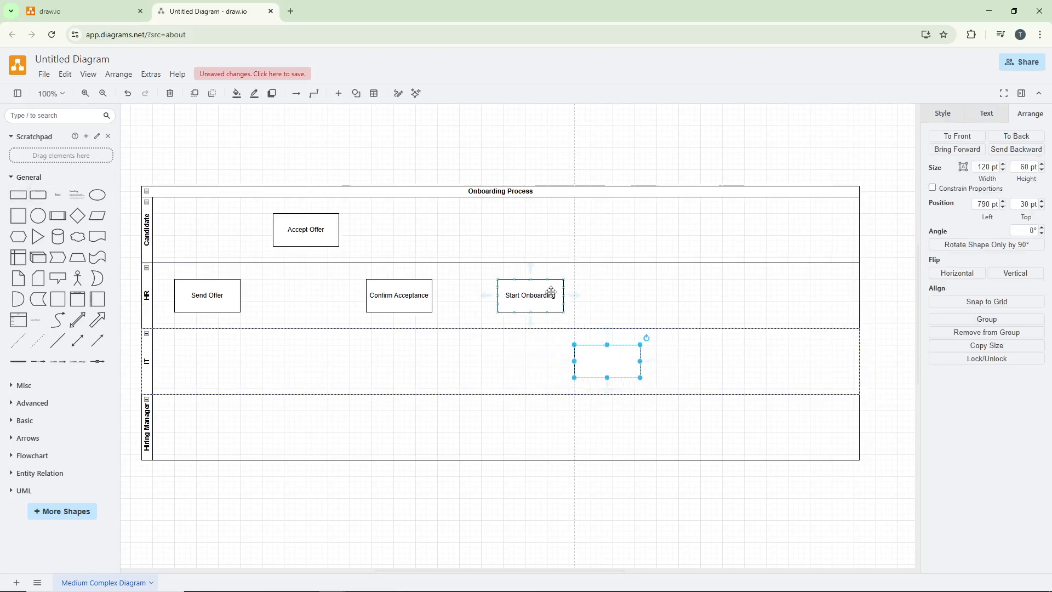
pyautogui.moveTo(553, 296); pyautogui.dragTo(536, 296)
pyautogui.click(608, 360)
pyautogui.doubleClick(610, 359)
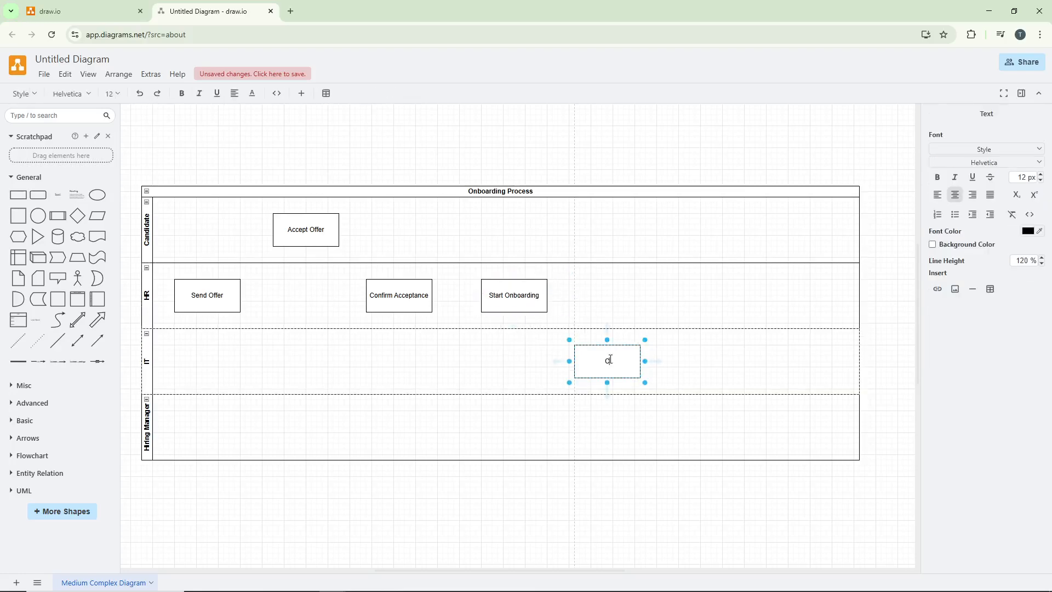
pyautogui.write('Create Account')
# Add a blank rectangle after Create Account in the IT lane and an "Assign Mentor" rectangle near the Hiring Manager lane's right end.
pyautogui.moveTo(18, 195); pyautogui.dragTo(699, 360)
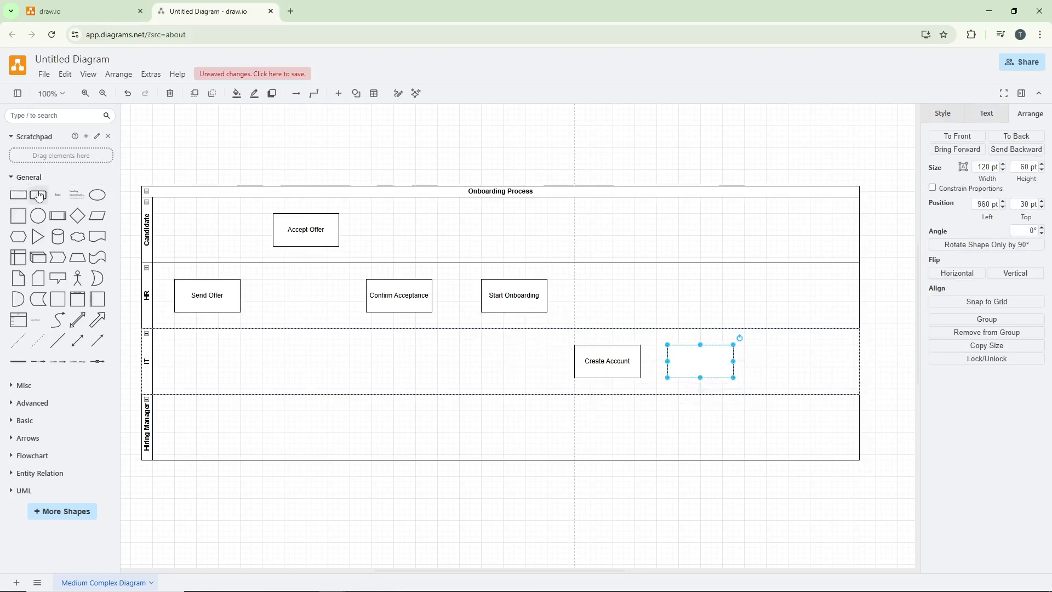
pyautogui.click(18, 195)
pyautogui.moveTo(525, 336); pyautogui.dragTo(793, 428)
pyautogui.doubleClick(793, 428)
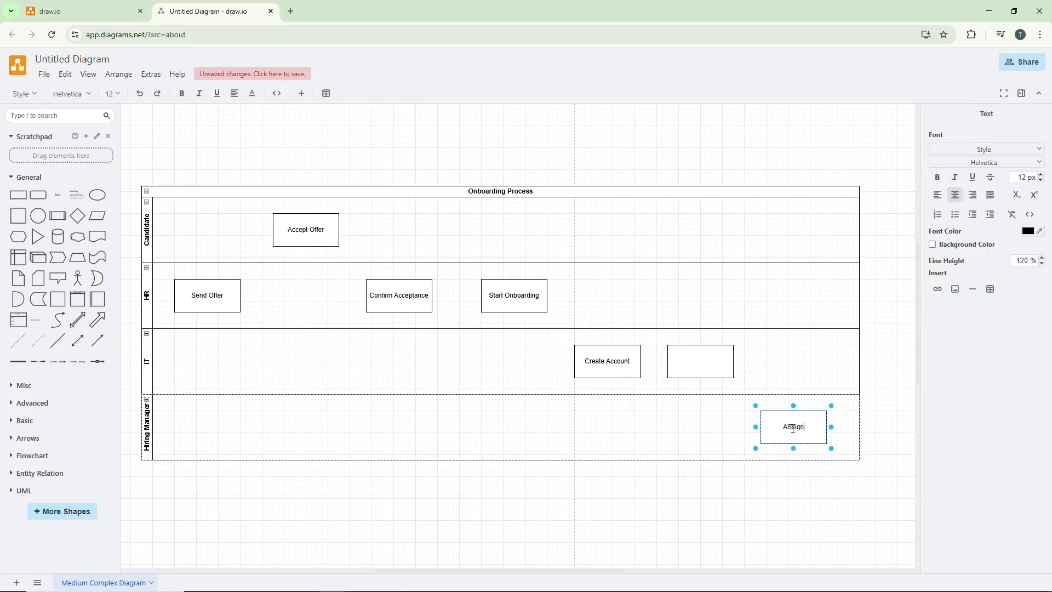
pyautogui.press('BackSpace')
pyautogui.press('BackSpace')
pyautogui.write('gn Mentor')
# Label the blank box in the IT lane "Issue laptop".
pyautogui.doubleClick(717, 364)
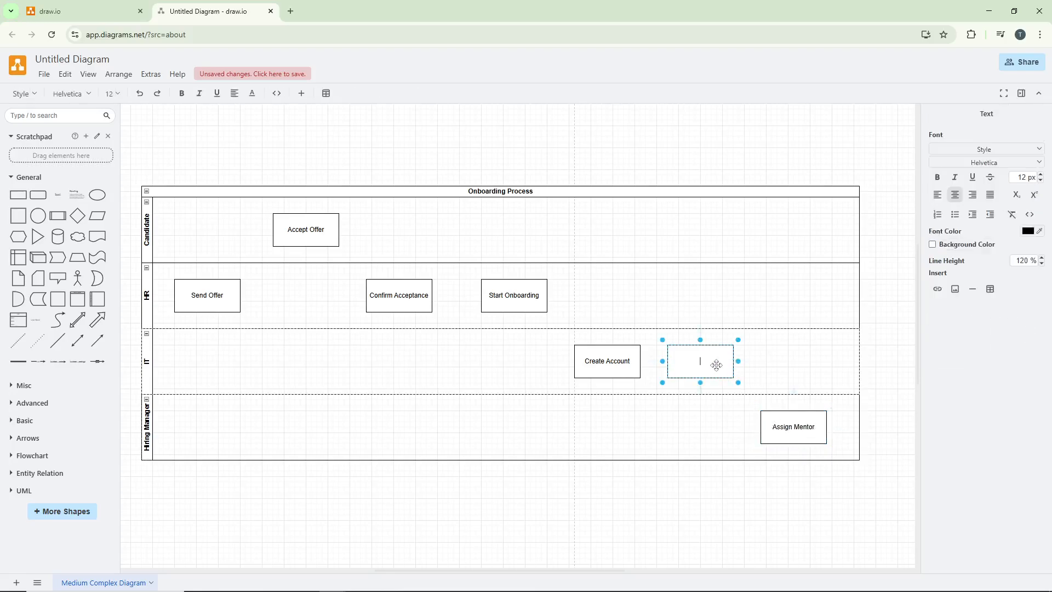
pyautogui.write('Issue laptop')
pyautogui.click(640, 158)
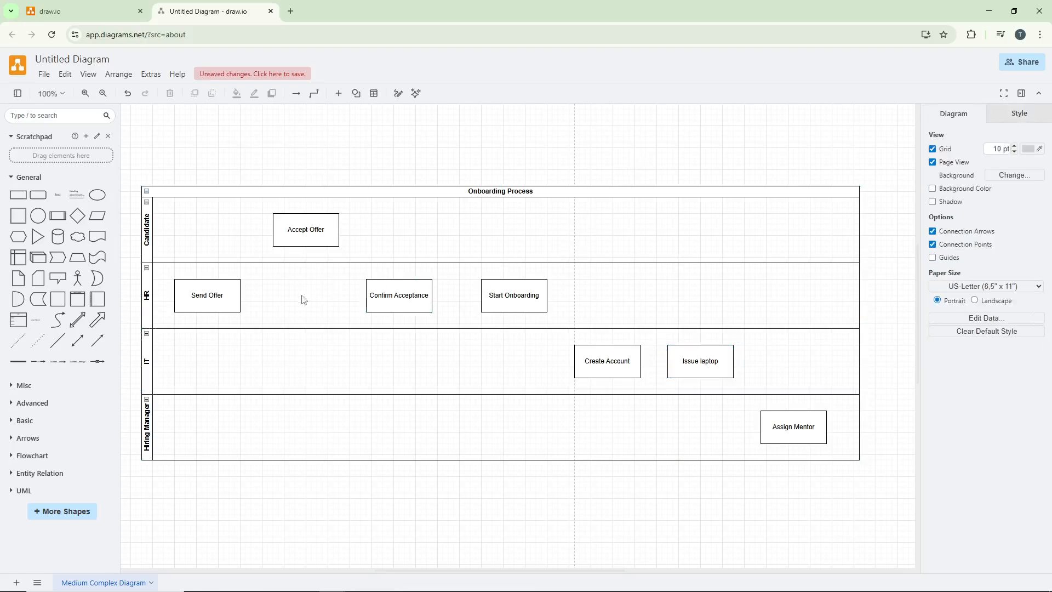
# Connect the boxes with arrows in order: Send Offer, Accept Offer, Confirm Acceptance, Start Onboarding, Create Account, Issue laptop, Assign Mentor.
pyautogui.click(234, 289)
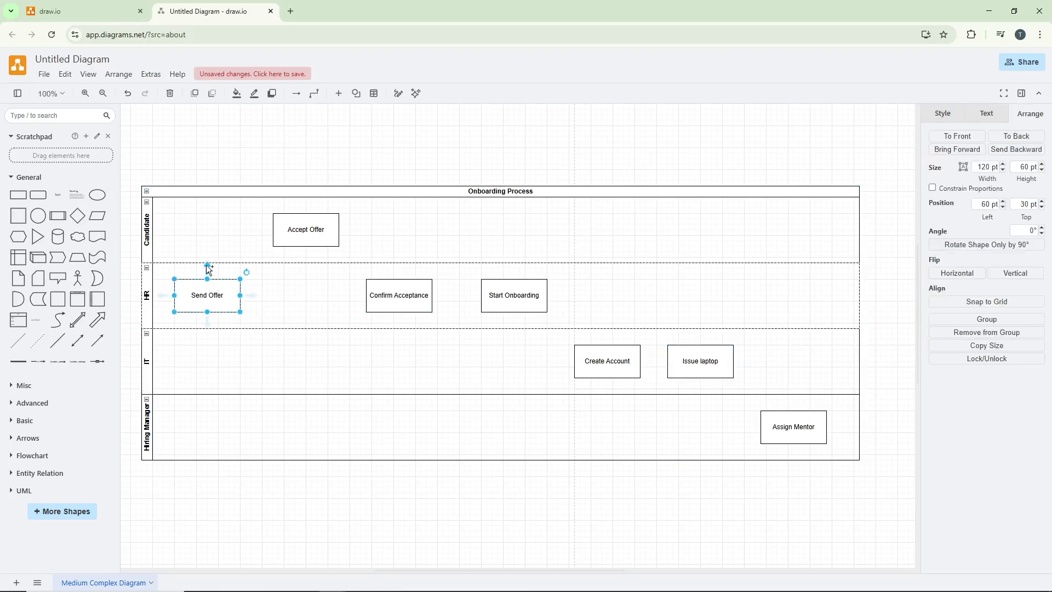
pyautogui.moveTo(207, 268); pyautogui.dragTo(277, 235)
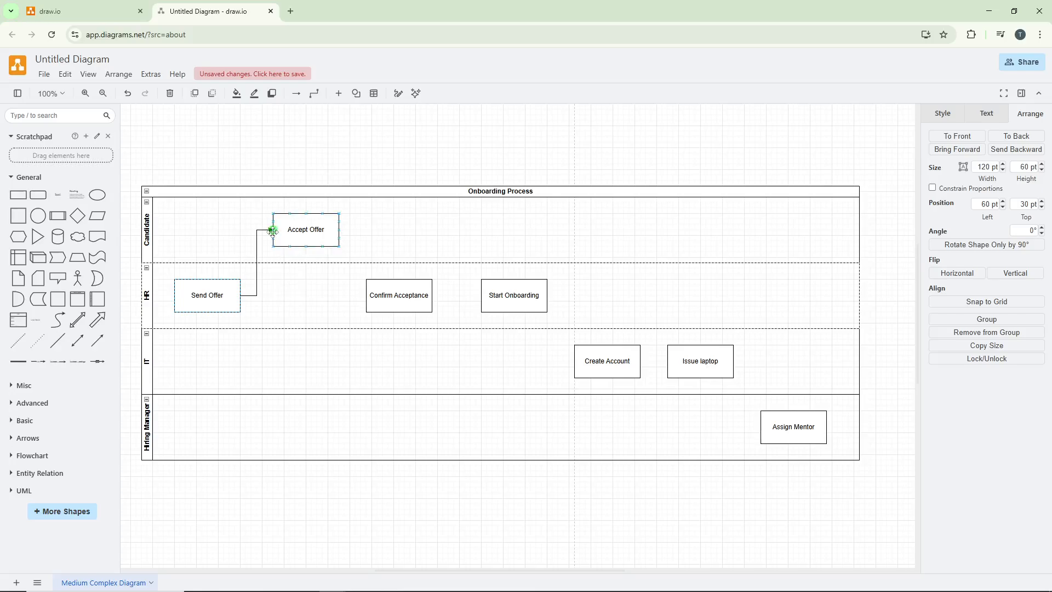
pyautogui.click(318, 233)
pyautogui.moveTo(353, 231); pyautogui.dragTo(763, 430)
pyautogui.click(422, 299)
pyautogui.click(618, 366)
pyautogui.click(755, 159)
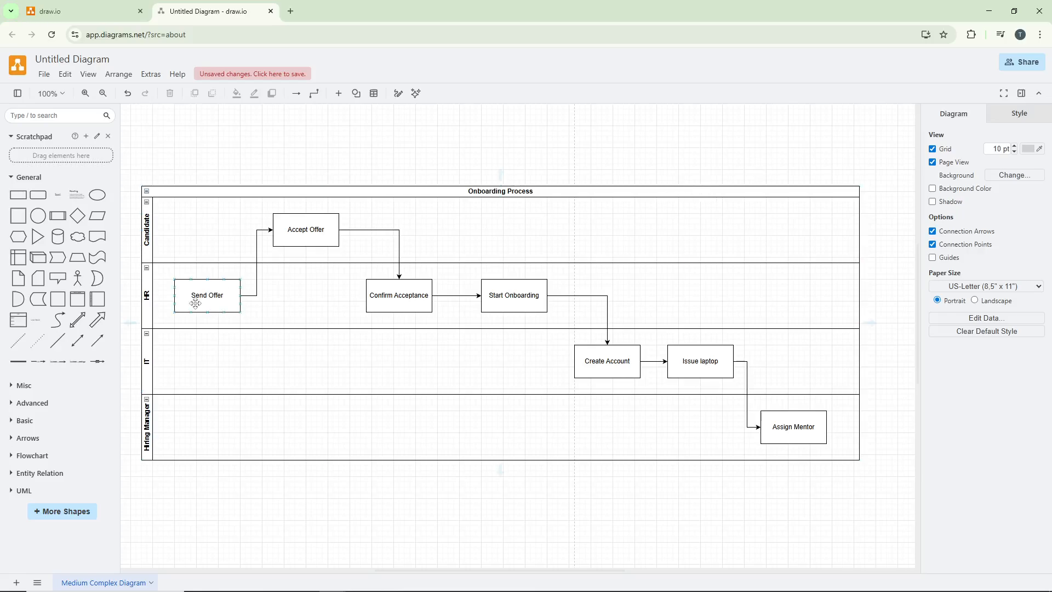
# Apply the light yellow style to the Send Offer box and the light blue style to the Accept Offer box.
pyautogui.click(207, 291)
pyautogui.click(943, 113)
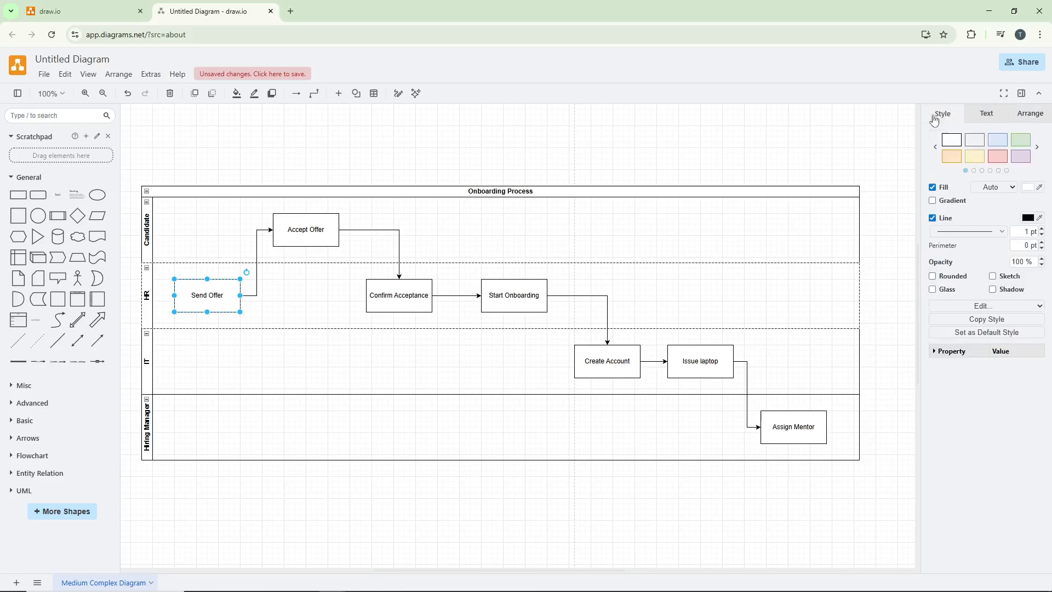
pyautogui.click(977, 159)
pyautogui.click(329, 220)
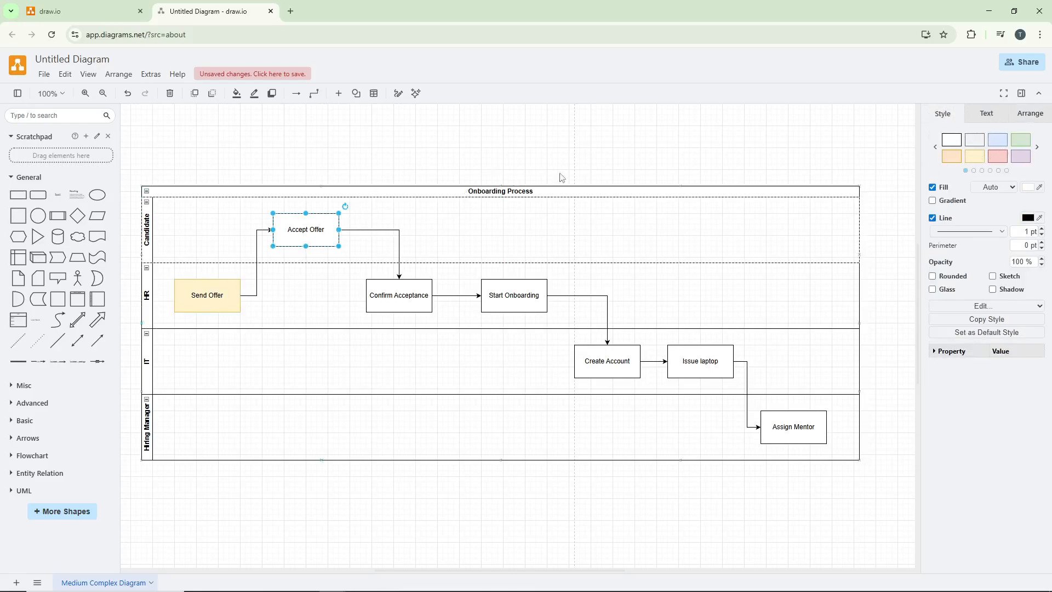
pyautogui.click(999, 141)
# Apply the light orange style to the Confirm Acceptance and Start Onboarding boxes in the HR lane.
pyautogui.click(423, 287)
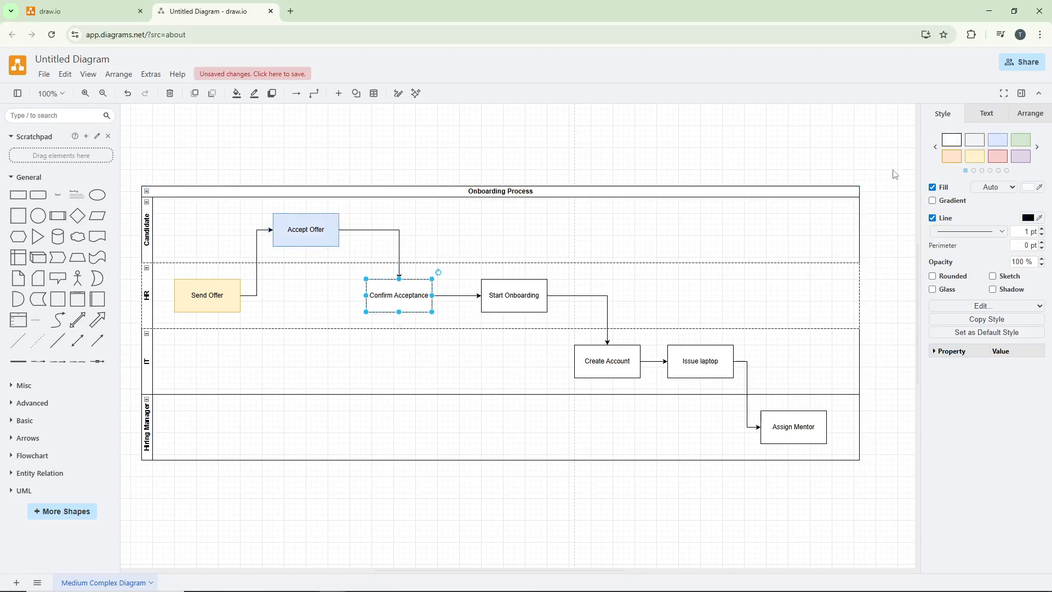
pyautogui.click(954, 157)
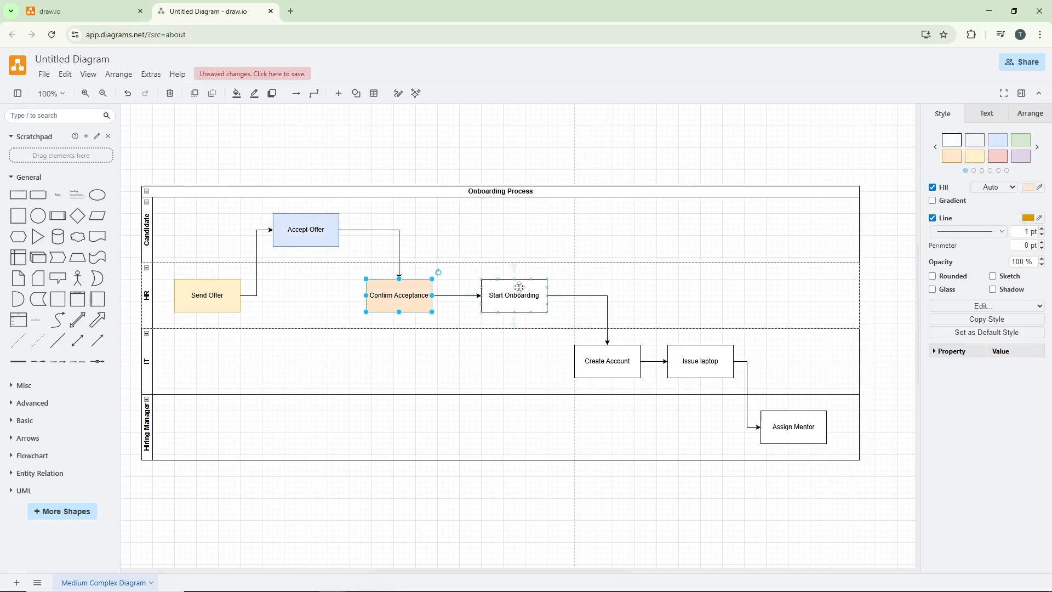
pyautogui.click(518, 286)
pyautogui.click(952, 157)
# Apply the light green style to the Create Account, Issue laptop and Assign Mentor boxes, then clear the selection.
pyautogui.click(613, 357)
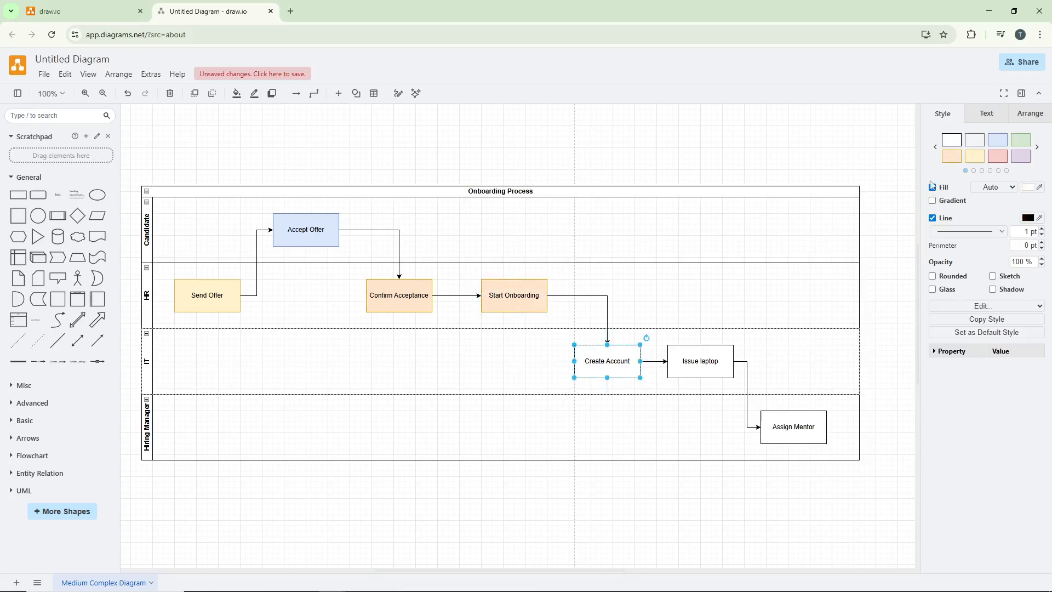
pyautogui.click(1023, 142)
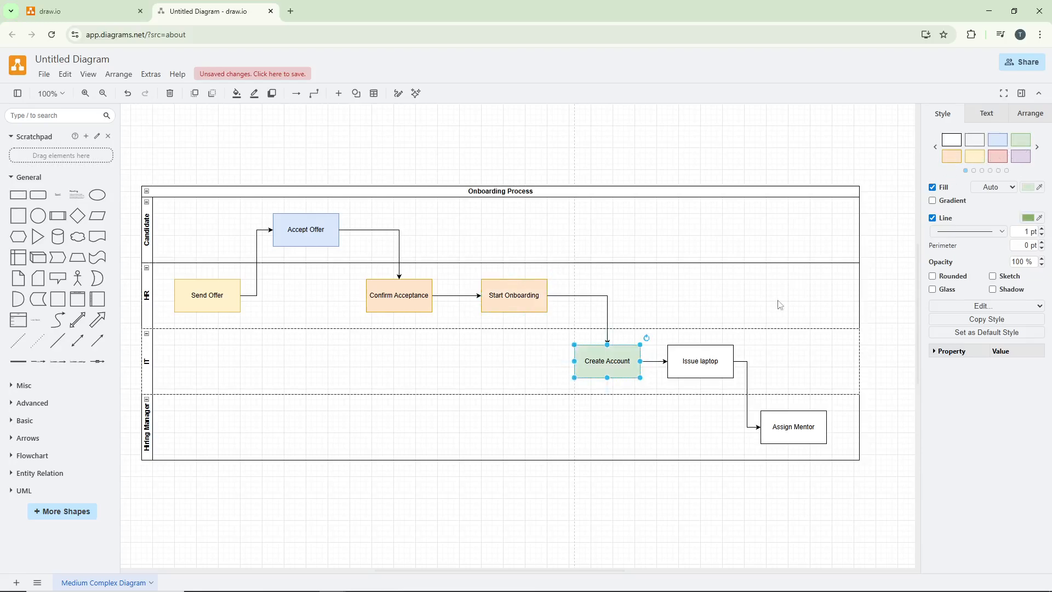
pyautogui.click(709, 348)
pyautogui.click(1026, 141)
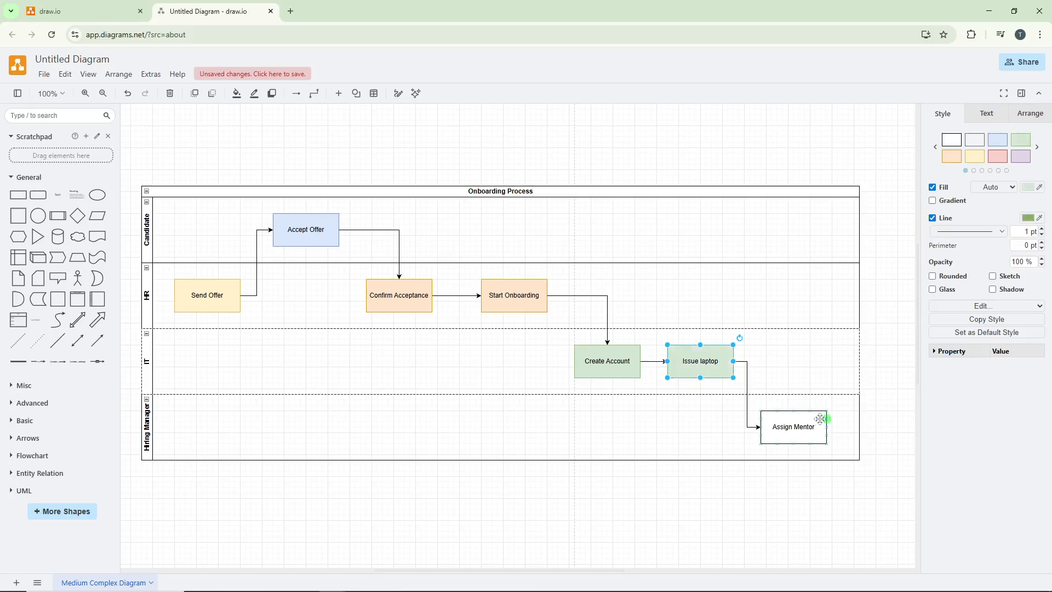
pyautogui.click(817, 417)
pyautogui.click(1026, 142)
pyautogui.click(731, 170)
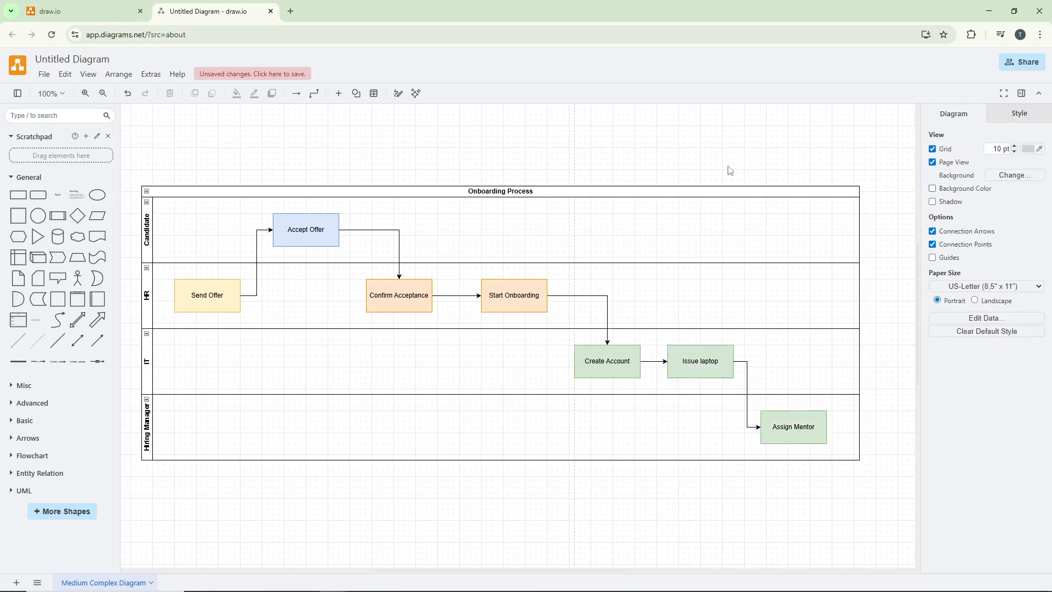